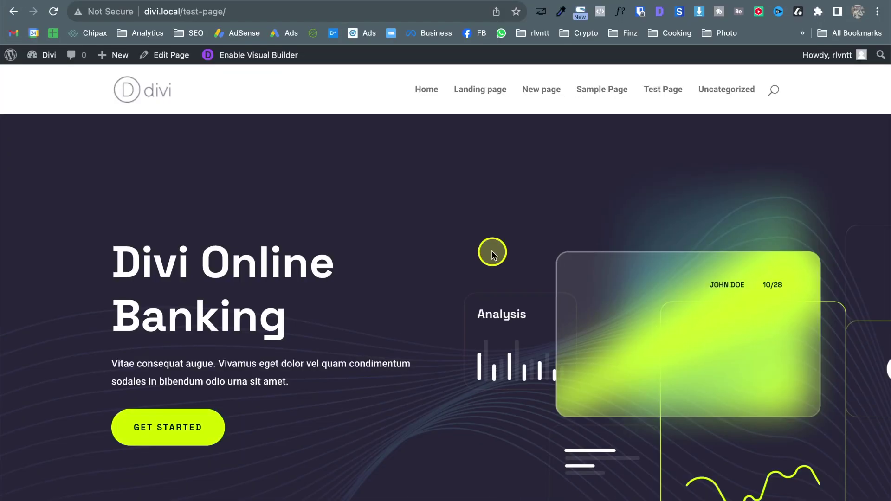
- Enable the Visual Builder on the Test Page and scroll to the Our Customers testimonials section
scroll(492, 253, "down", 15)
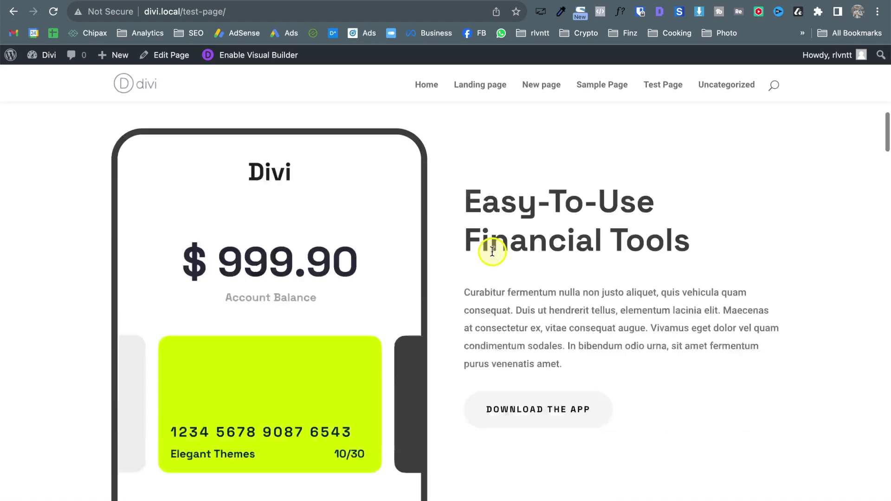
scroll(492, 253, "up", 15)
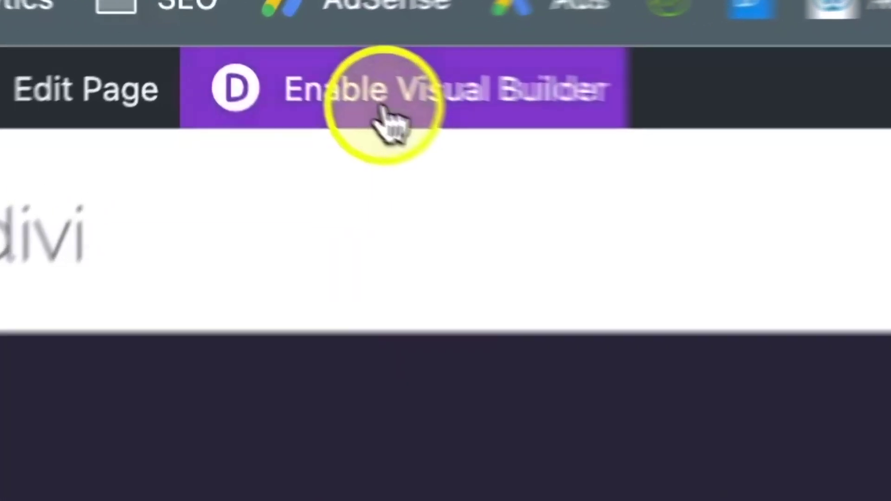
left_click(245, 60)
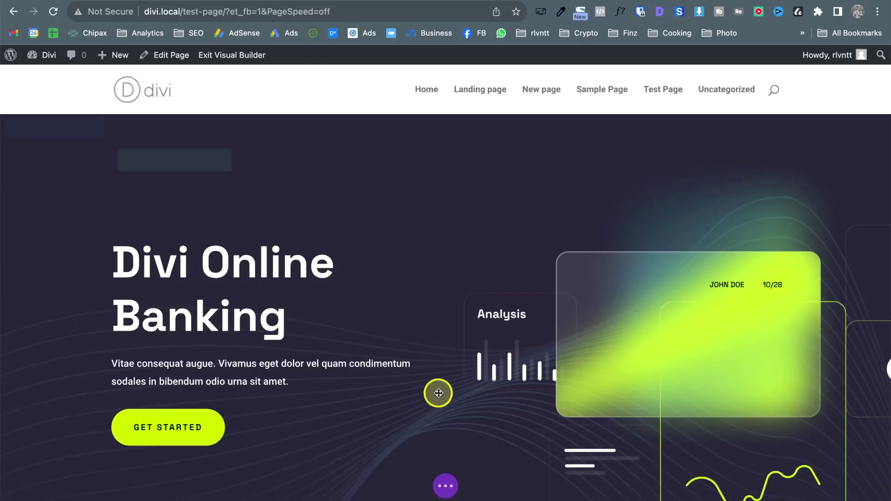
scroll(438, 392, "down", 15)
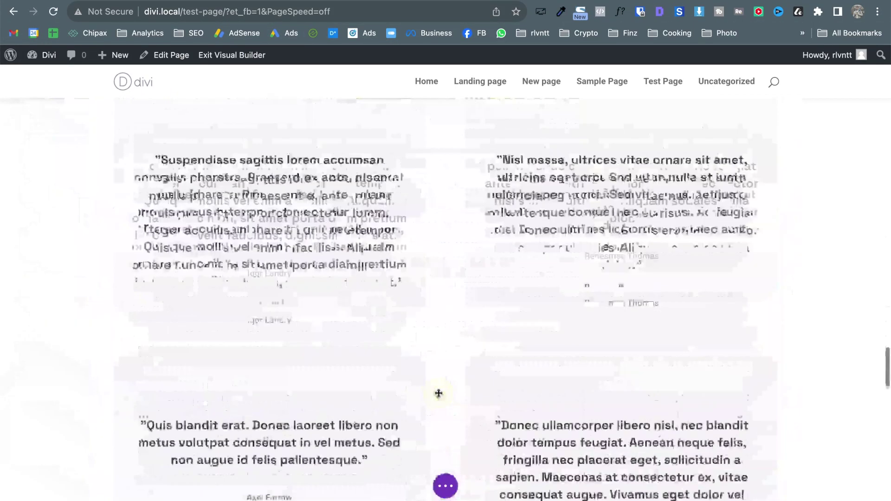
scroll(438, 392, "up", 7)
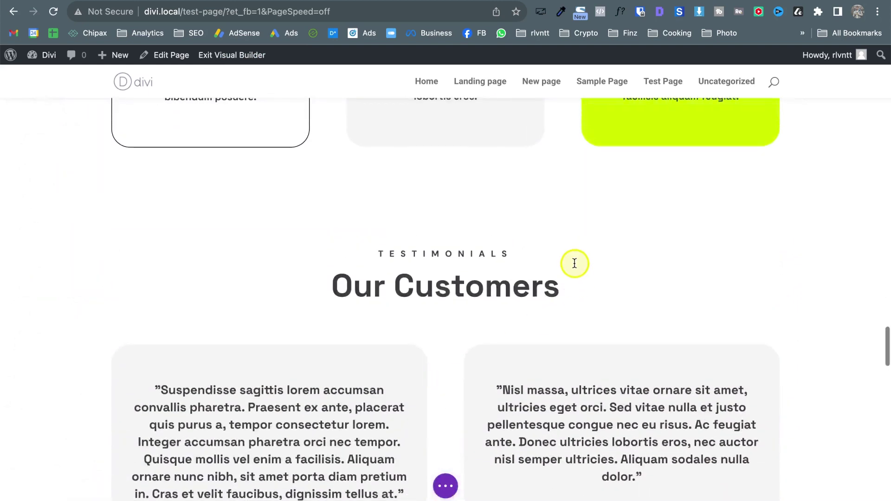
scroll(628, 239, "down", 3)
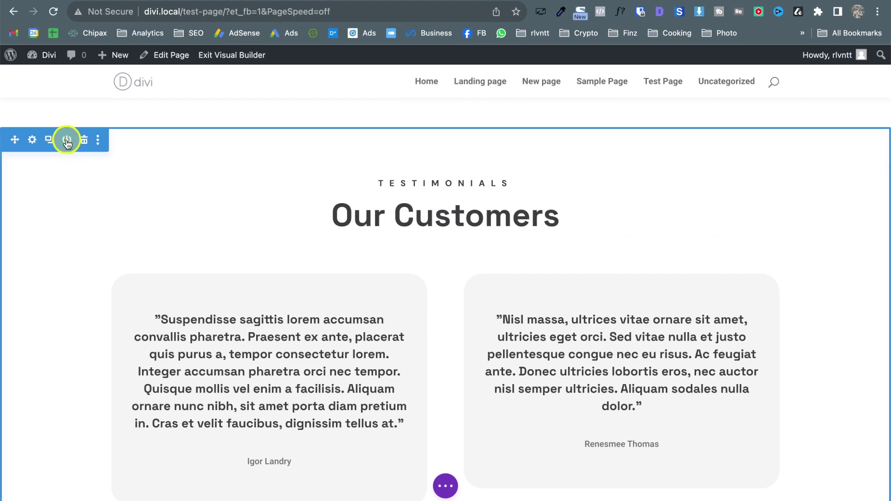
- Start saving the testimonials section to the library, named 'Testimonials Section', and review the options
left_click(67, 142)
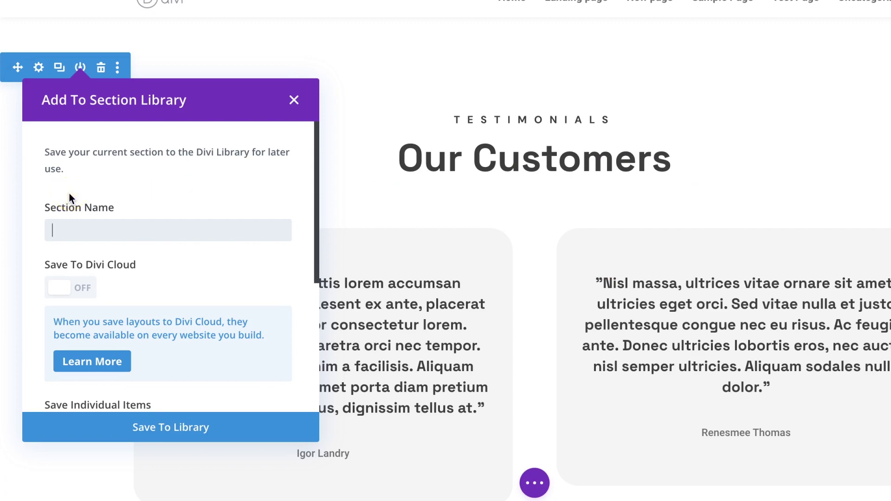
type("Testimoni")
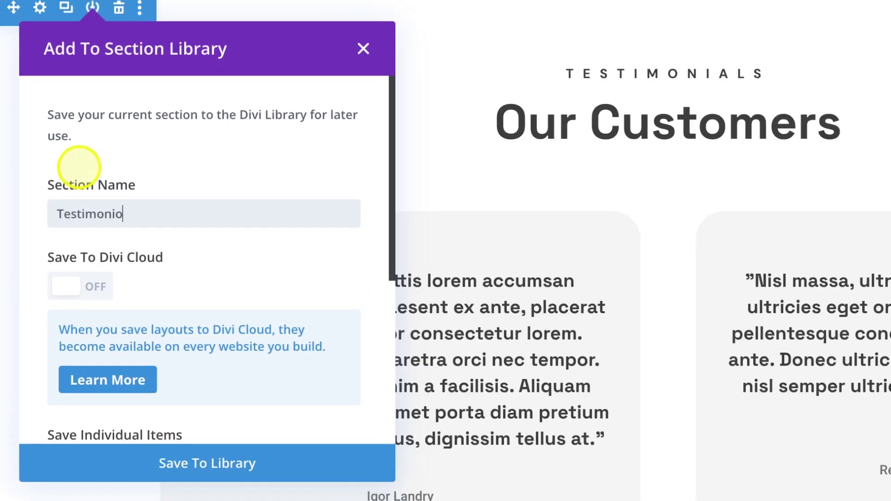
type("als Section")
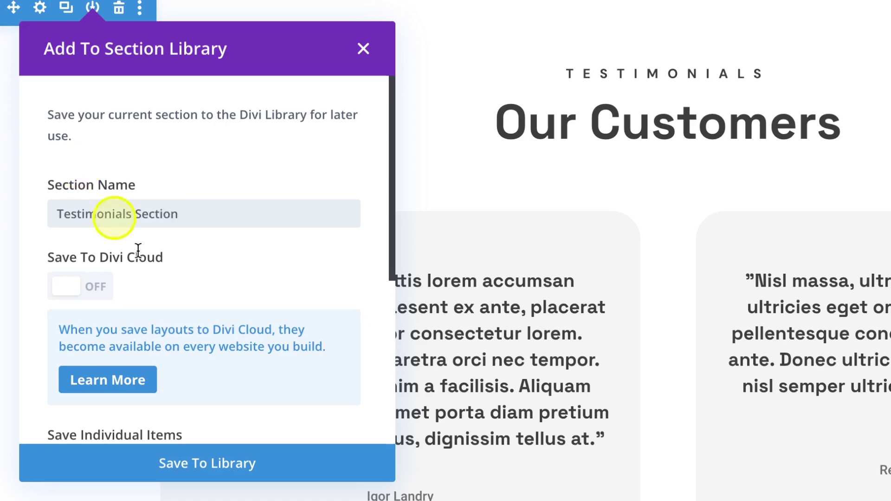
scroll(190, 312, "down", 1)
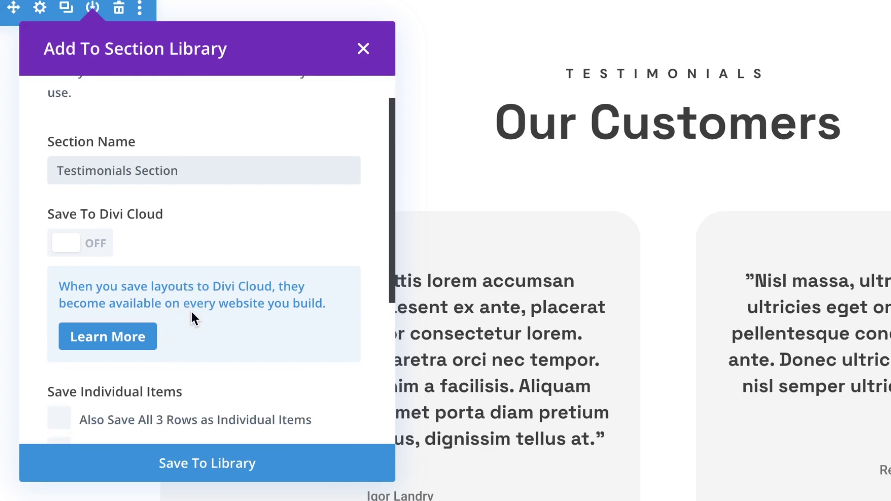
scroll(191, 310, "down", 6)
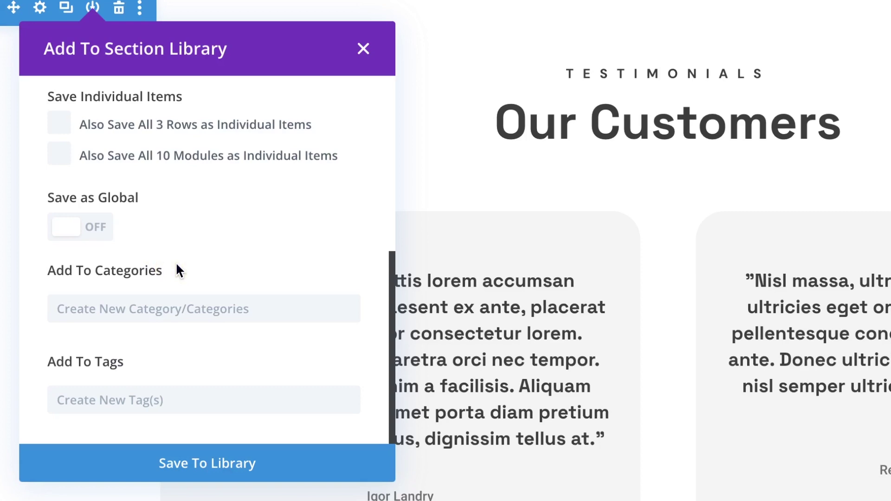
- Save the section to the library, exit the Visual Builder and go to the New page
left_click(251, 468)
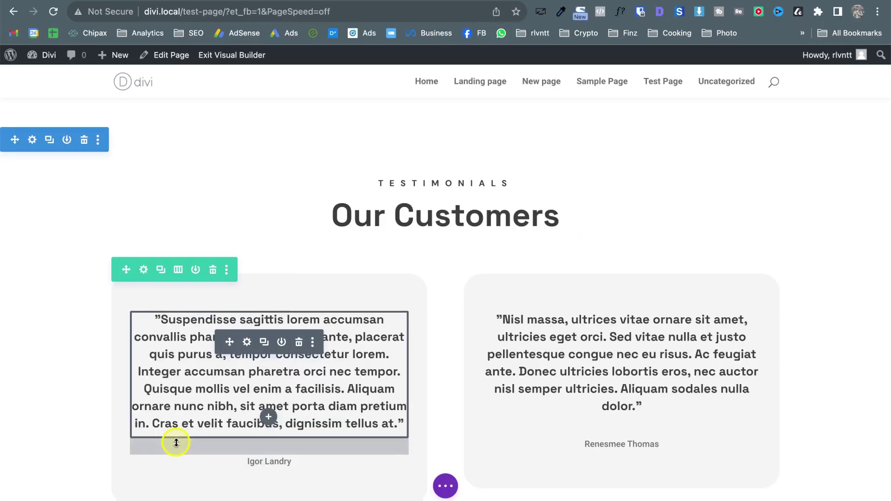
left_click(222, 56)
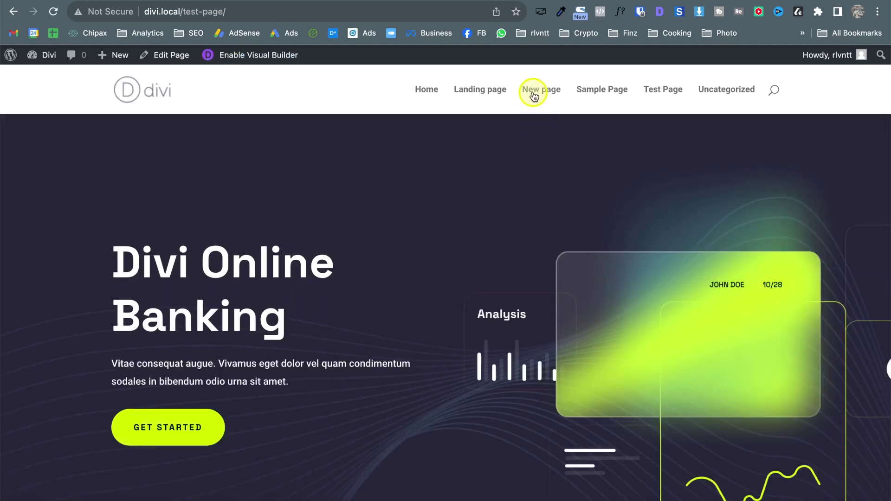
left_click(535, 96)
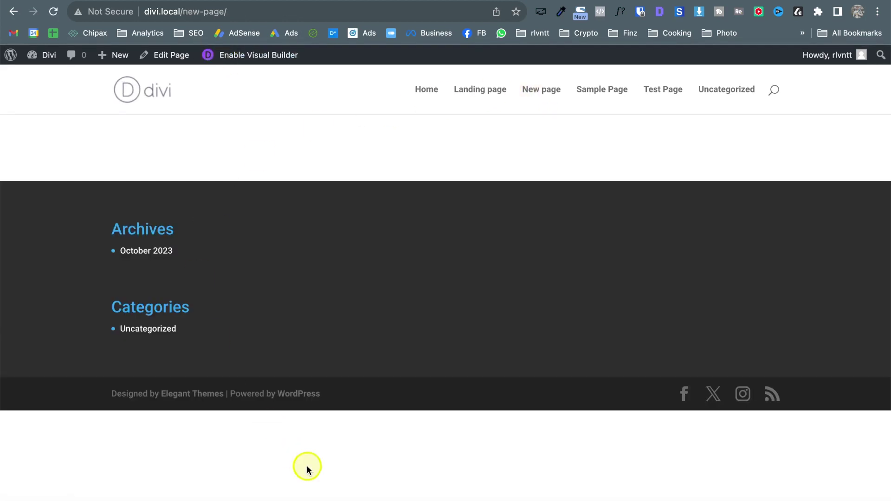
- Start the New page in the Visual Builder from scratch, keeping a single empty section
left_click(249, 58)
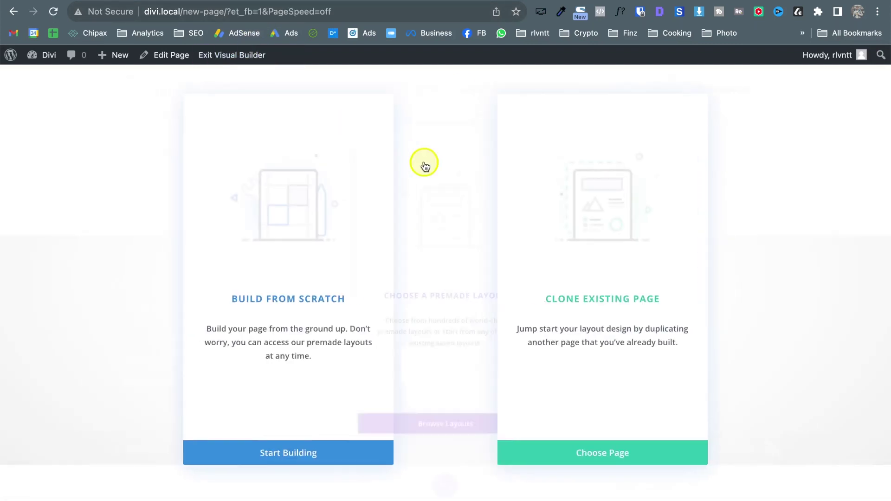
left_click(225, 341)
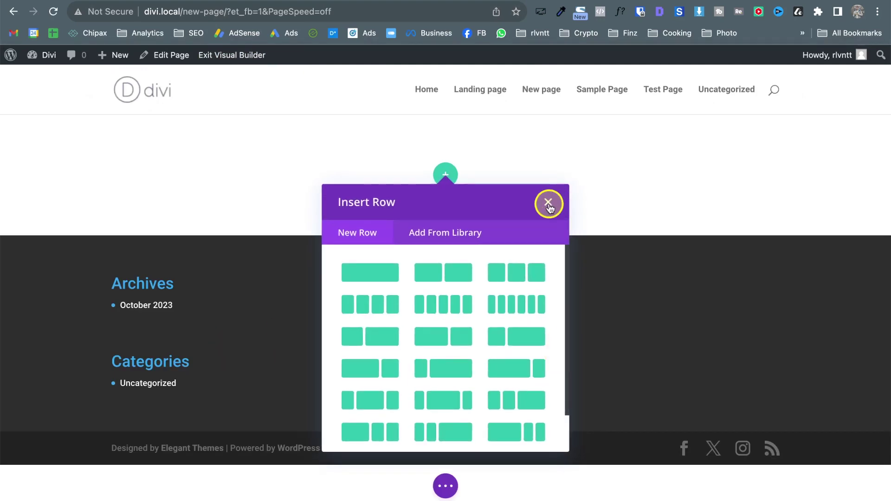
left_click(548, 203)
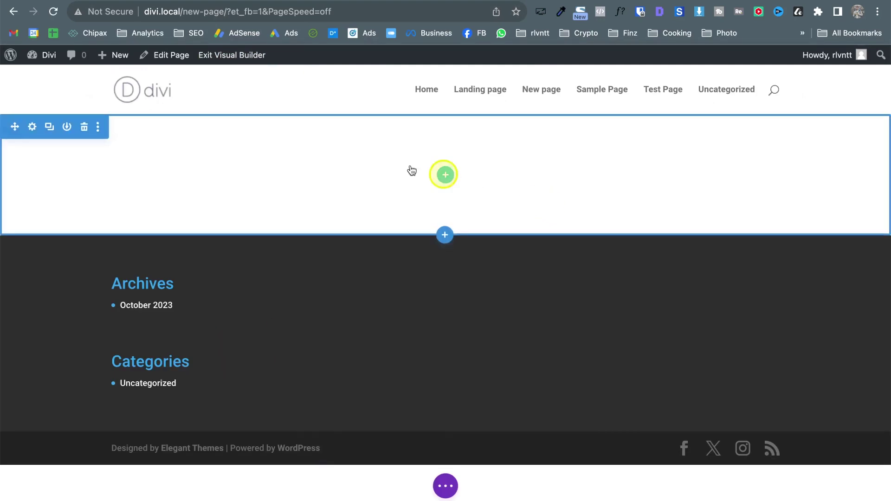
- Insert the saved 'Testimonials Section' from the library below the empty section
left_click(443, 241)
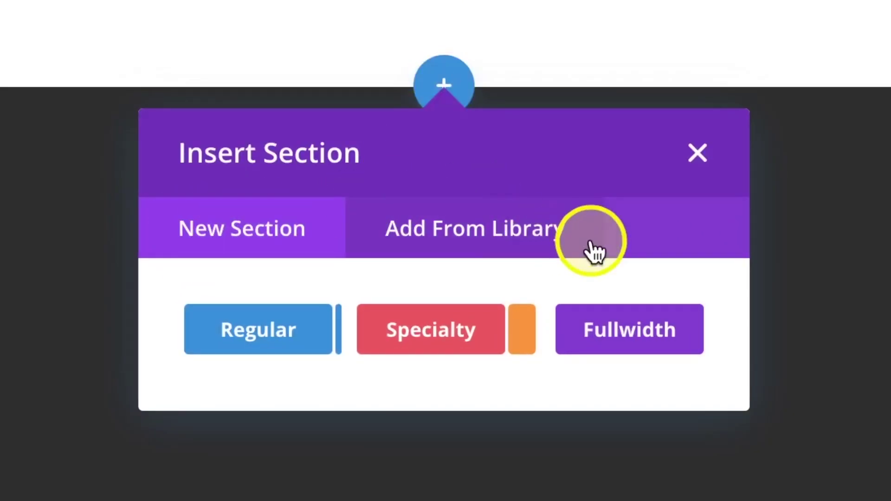
left_click(475, 235)
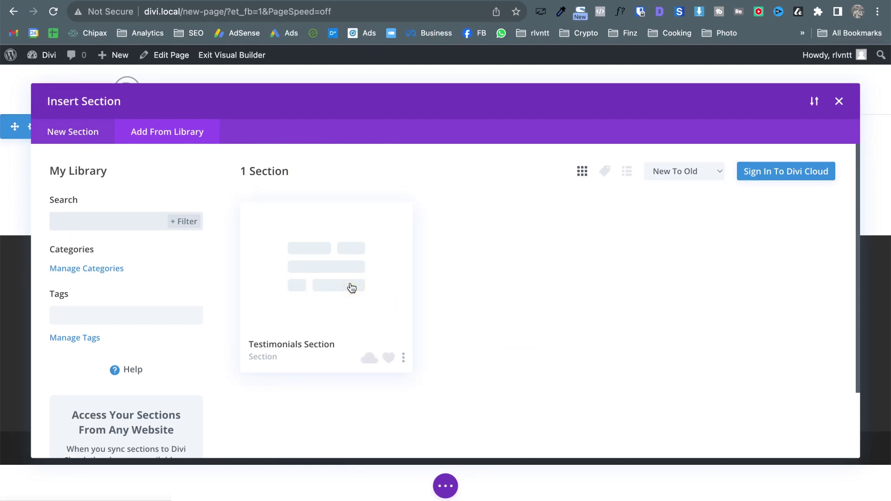
left_click(342, 256)
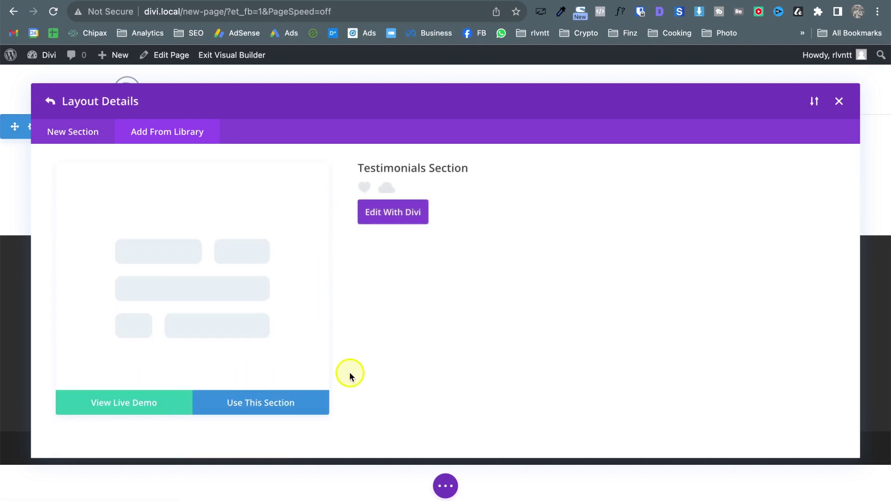
left_click(305, 410)
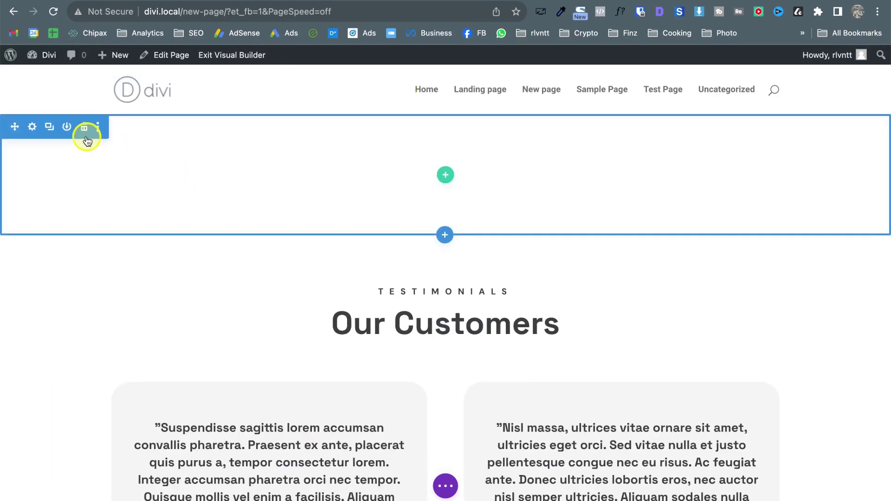
- Delete the empty section so the Testimonials section sits at the top of the page
left_click(84, 126)
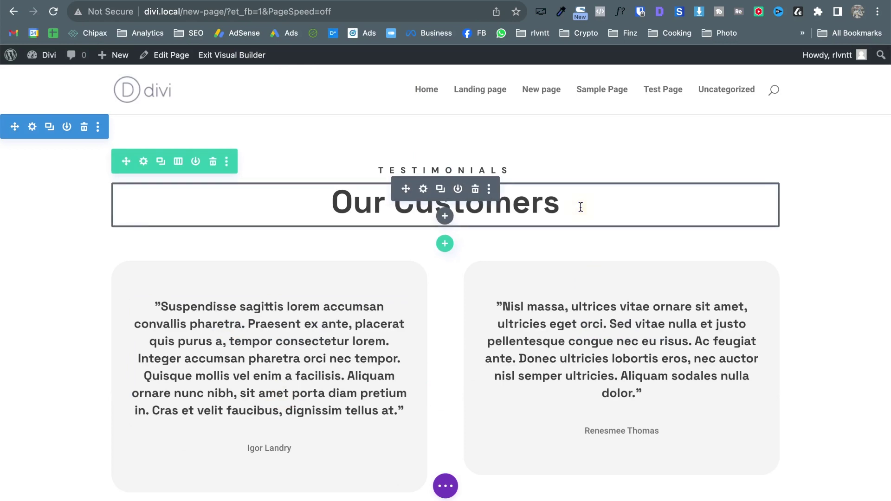
left_click(527, 185)
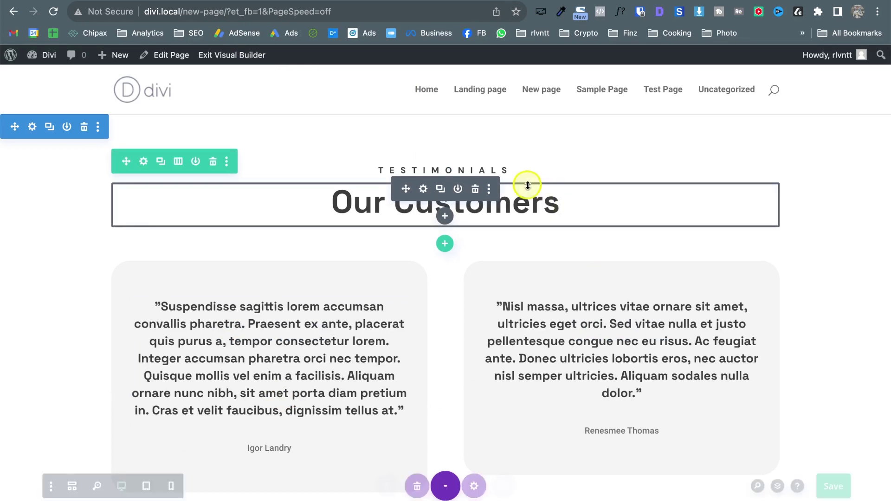
left_click(846, 451)
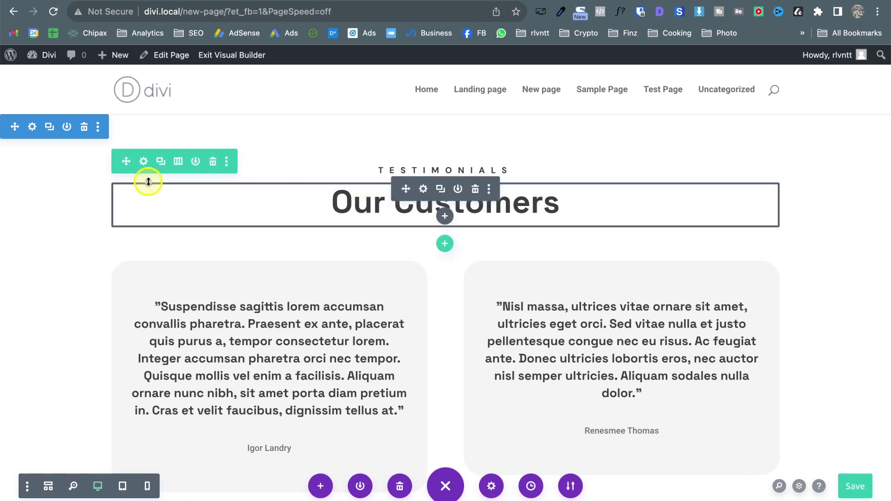
- Cancel the row's library save, then begin saving the Our Customers heading module
left_click(194, 163)
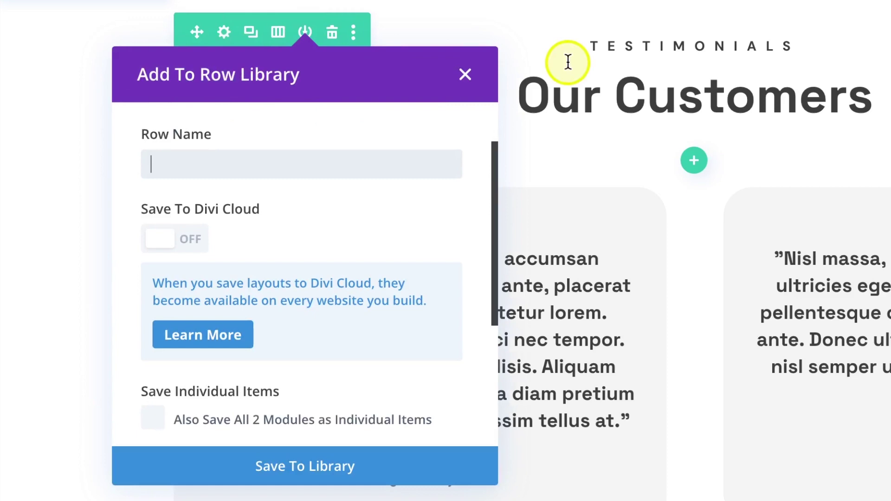
left_click(465, 74)
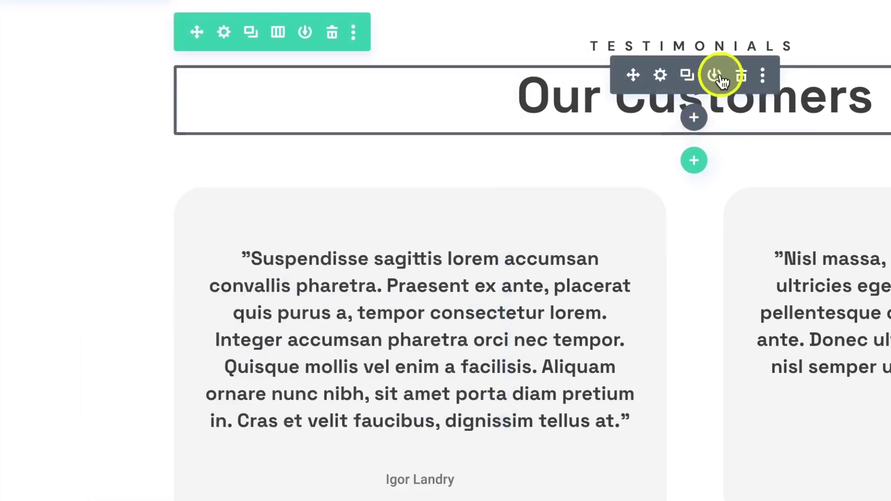
left_click(714, 78)
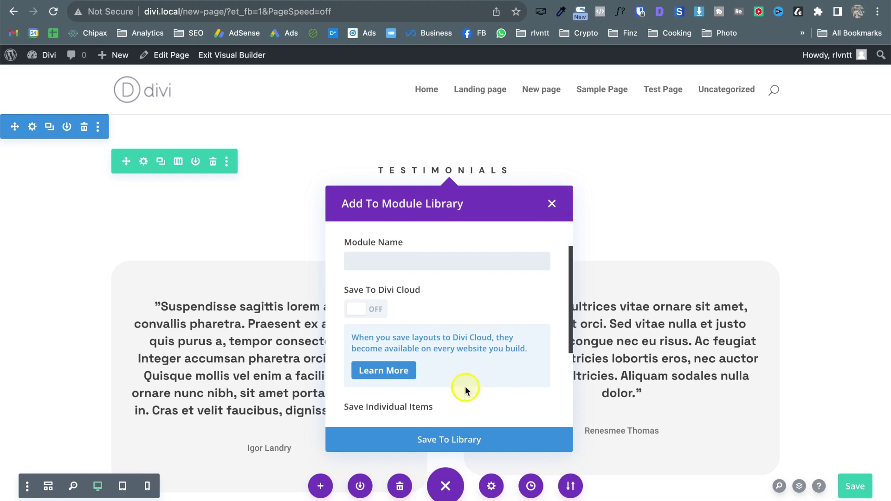
- Turn Save as Global on, enter the name 'Tes', and save it to the Divi Library
scroll(465, 387, "down", 5)
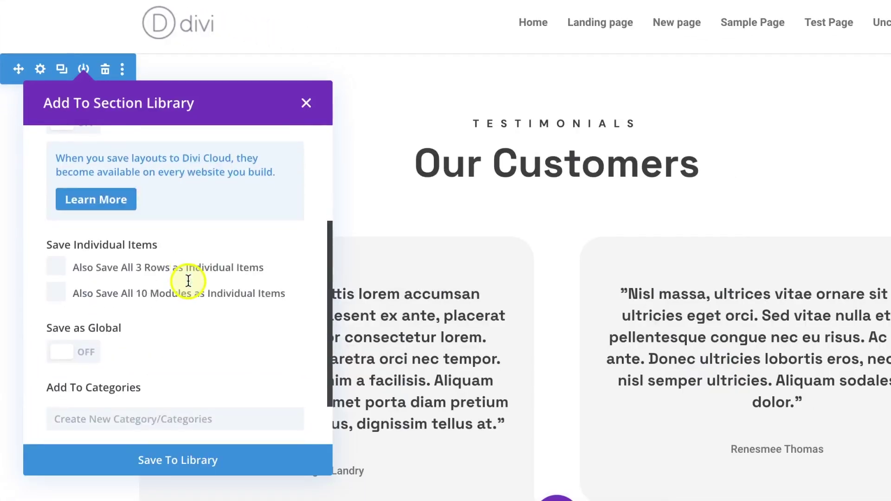
left_click(79, 245)
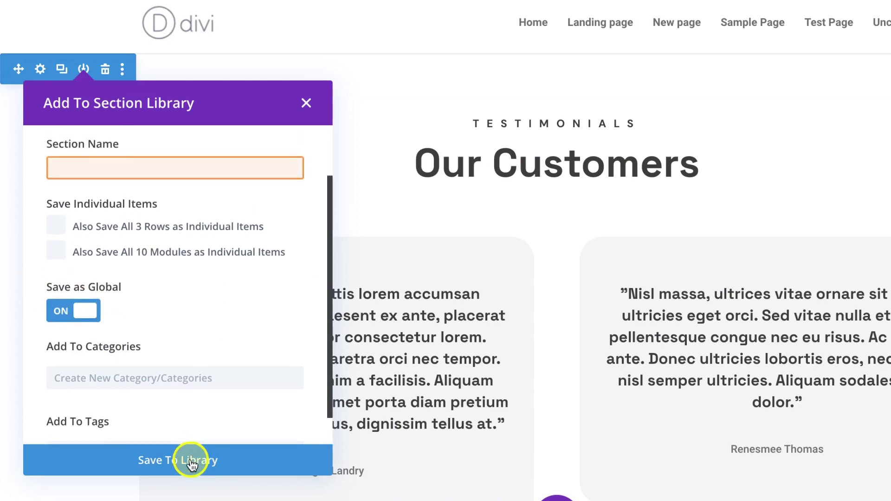
scroll(85, 168, "up", 2)
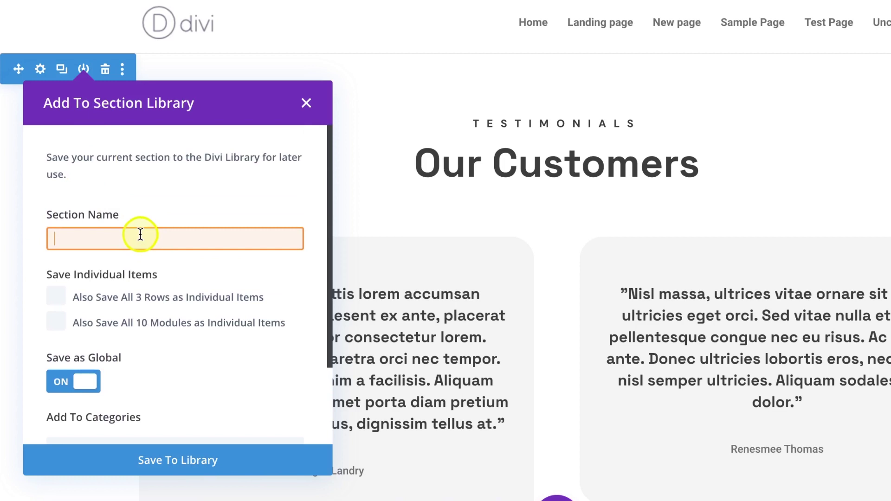
type("Testimonials Global")
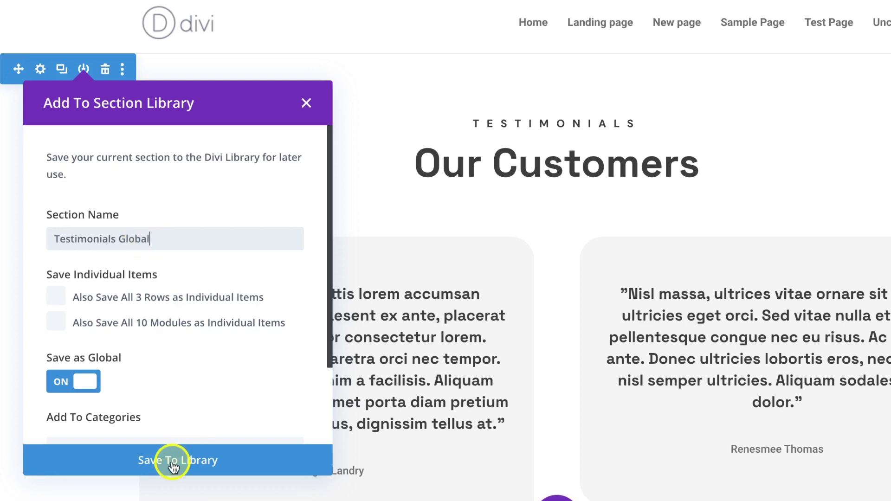
left_click(173, 461)
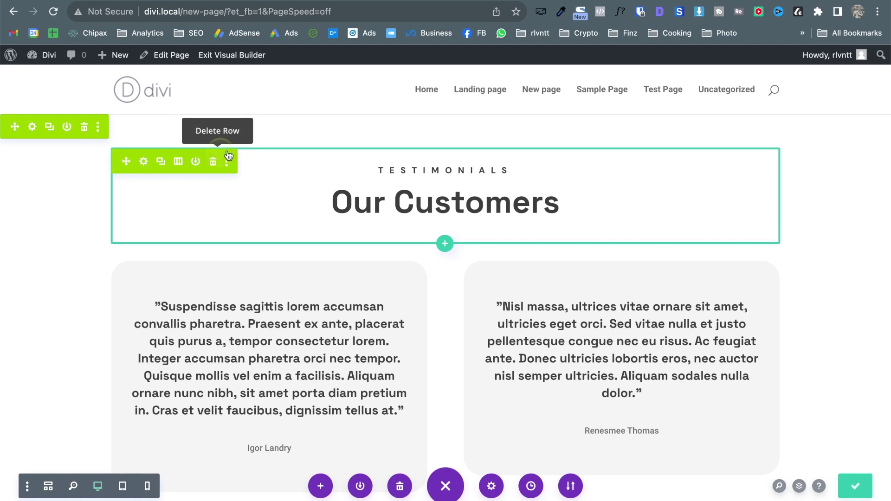
- Exit the Visual Builder with Save & Exit to keep the New page changes
left_click(501, 93)
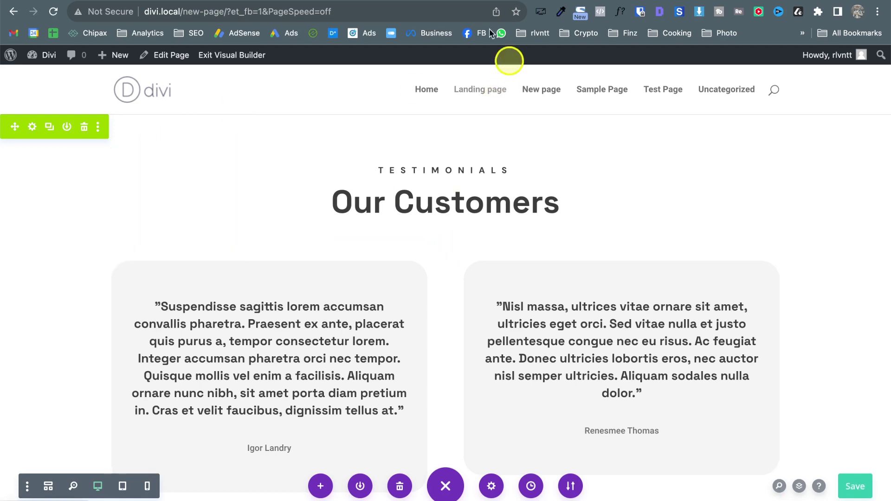
left_click(227, 57)
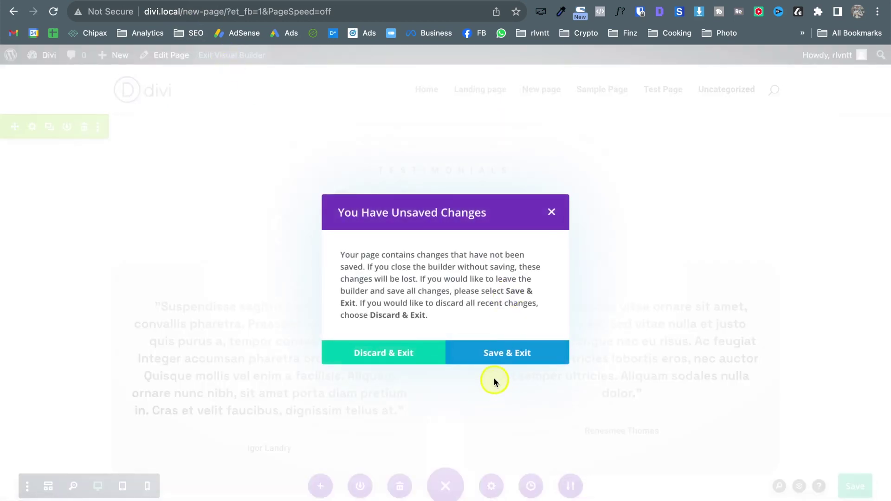
left_click(487, 361)
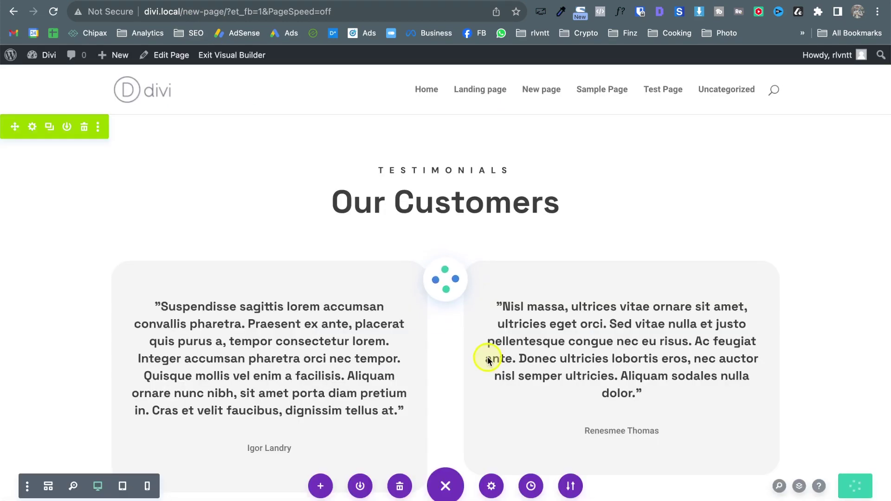
- On the Test Page, insert the global 'Testimonials Global' library section below the feature cards
left_click(658, 93)
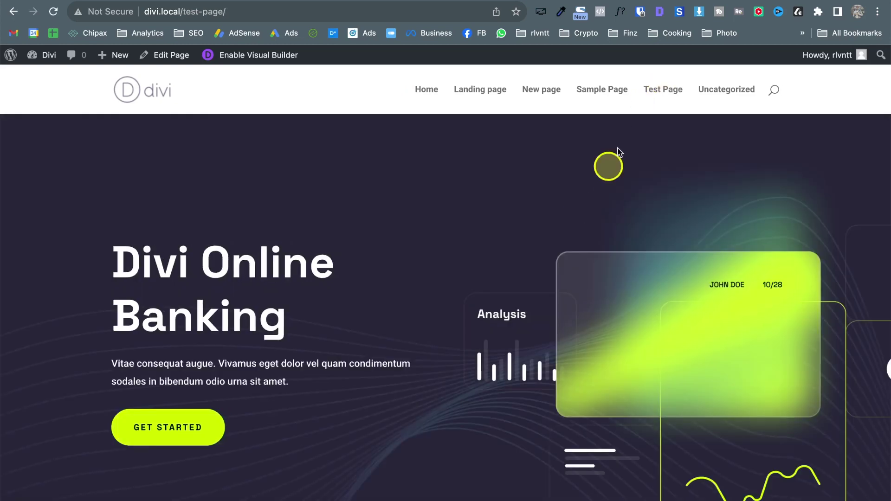
scroll(398, 285, "down", 10)
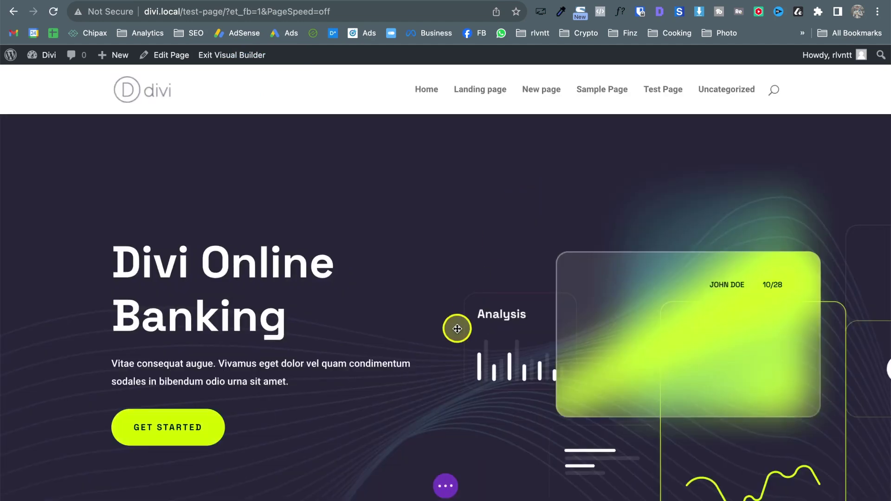
scroll(457, 329, "down", 10)
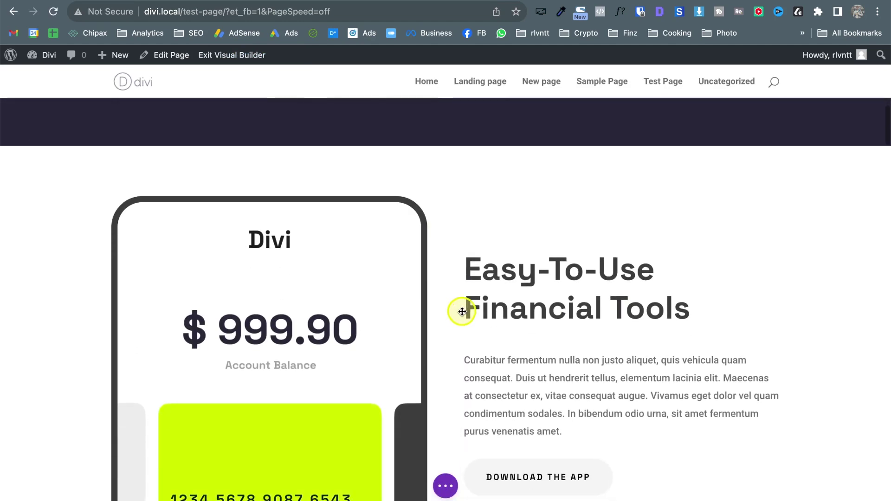
scroll(461, 310, "up", 3)
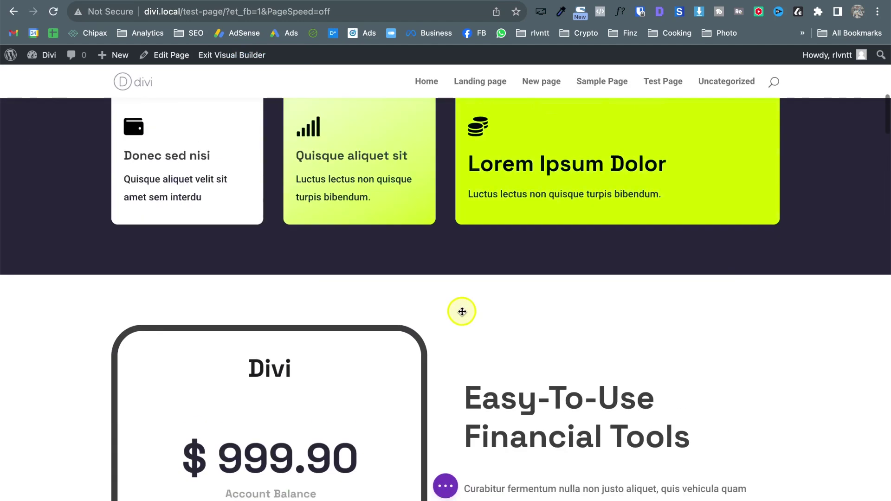
left_click(451, 275)
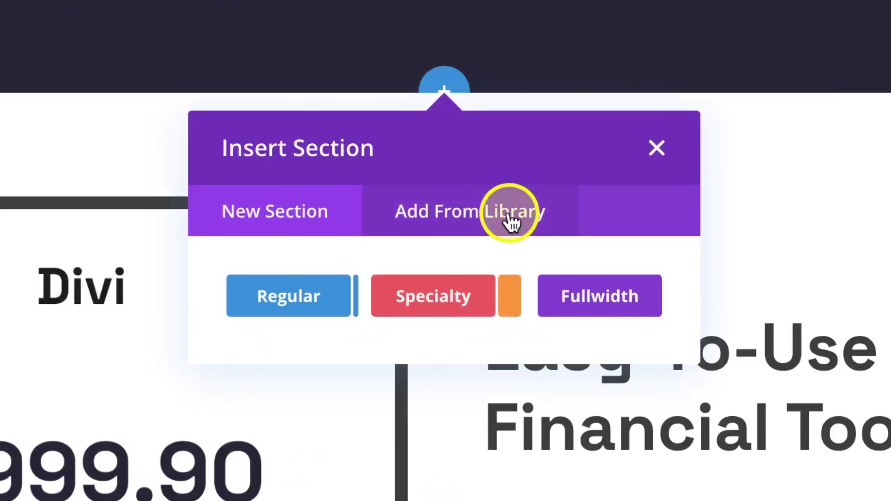
left_click(509, 216)
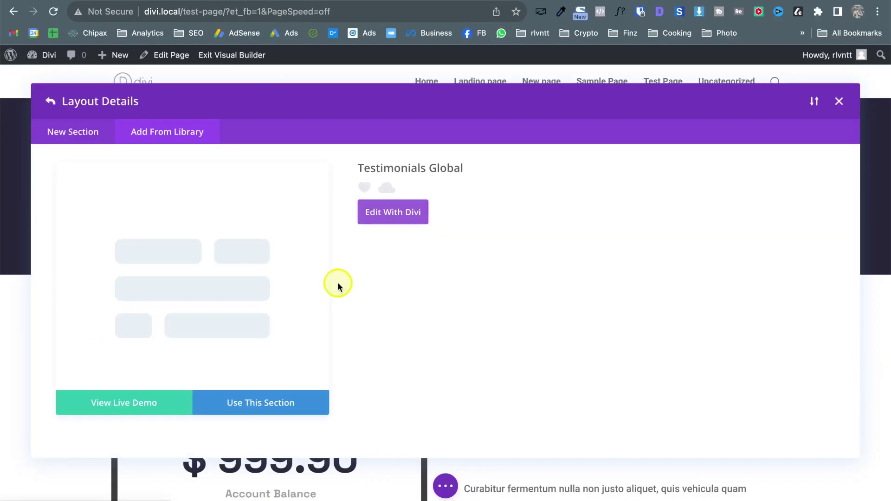
left_click(238, 407)
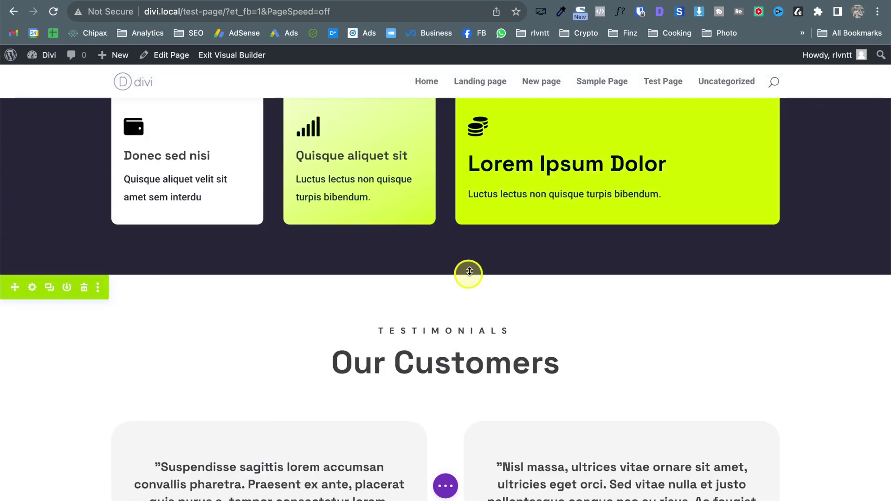
- Give the testimonials section a light grey #e0e0e0 background colour and confirm the settings
scroll(434, 265, "down", 5)
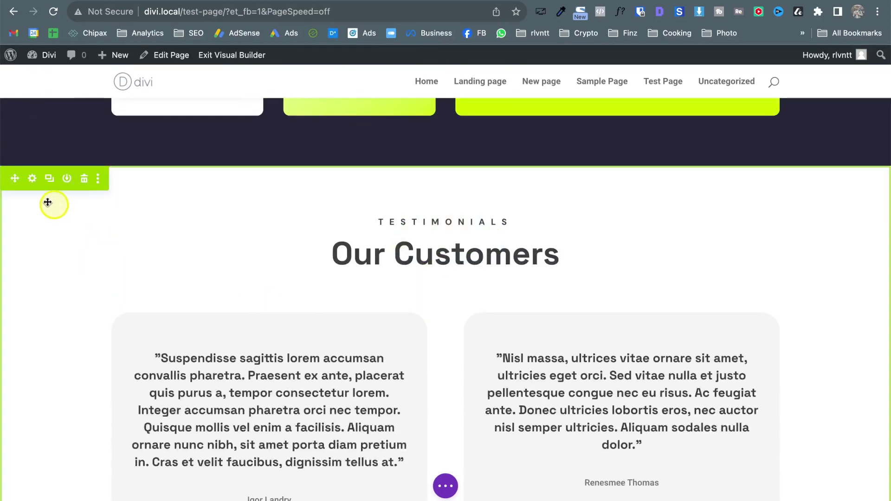
left_click(32, 178)
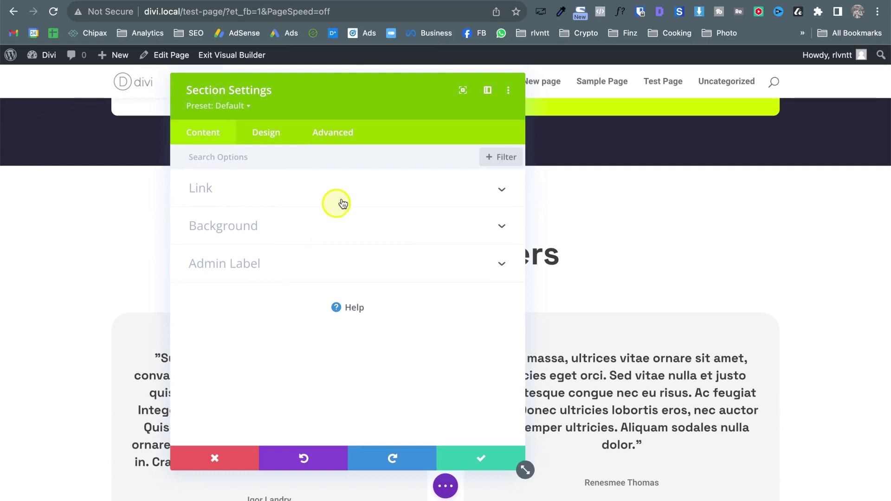
left_click(278, 224)
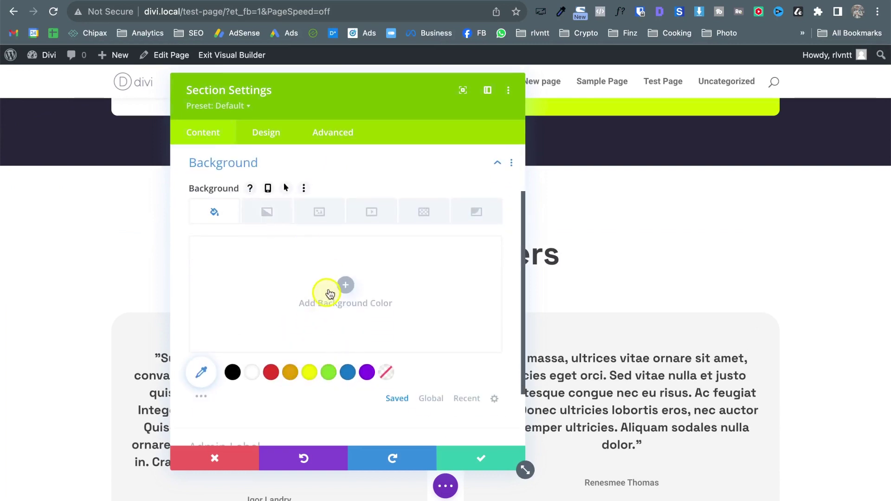
left_click(330, 294)
left_click(356, 254)
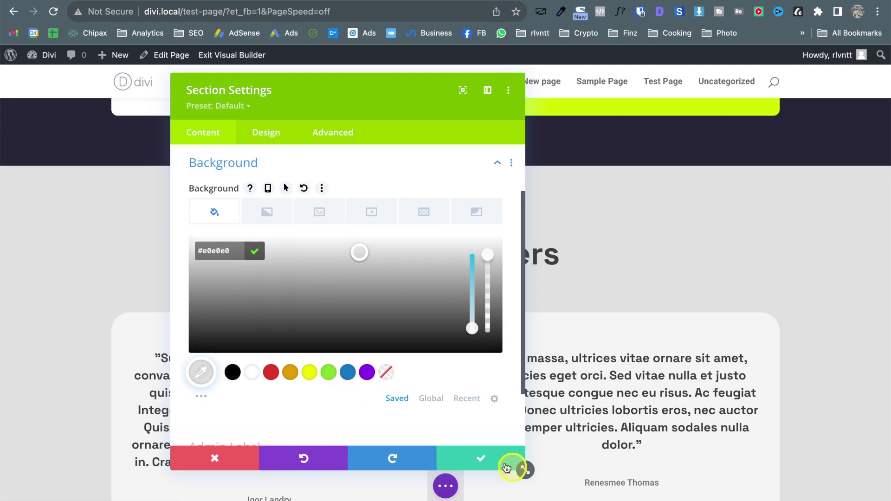
left_click(485, 457)
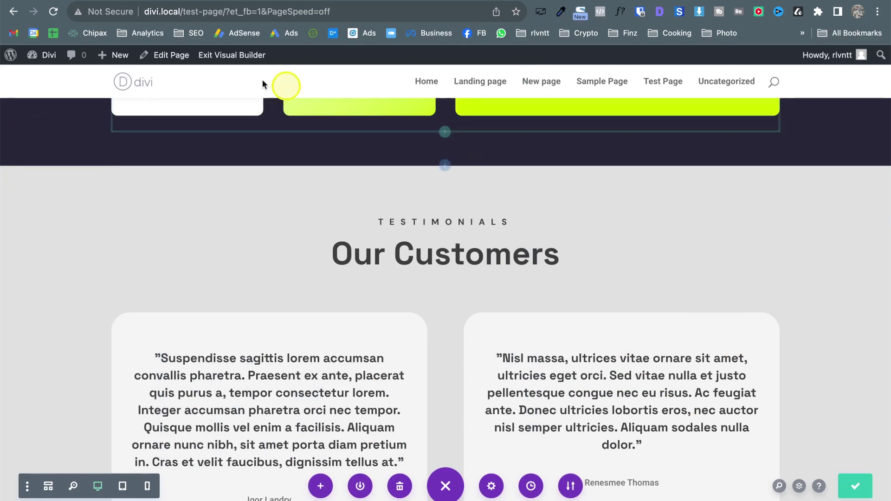
- Exit the builder and view the New page, whose Testimonials section now shares the grey background
left_click(226, 55)
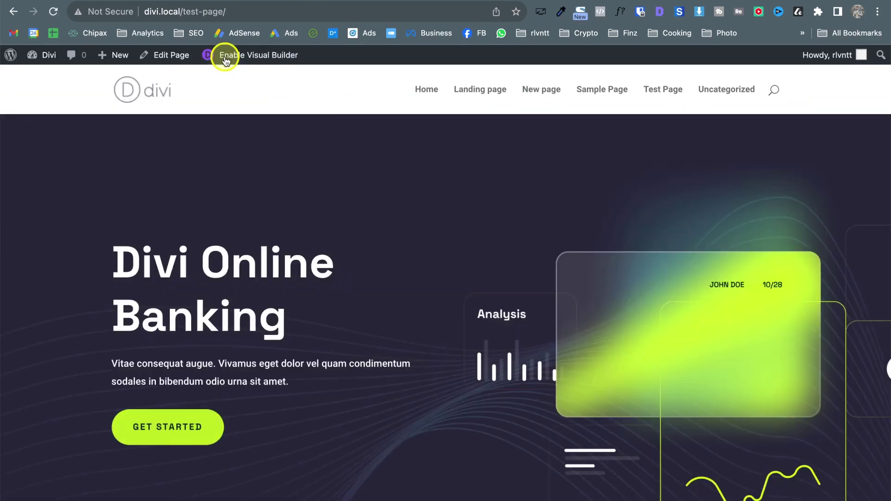
left_click(546, 96)
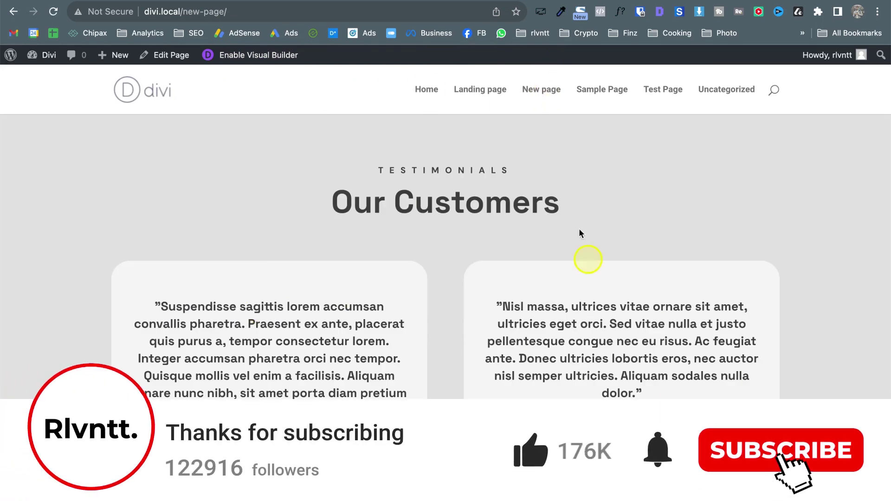
scroll(541, 305, "down", 3)
scroll(539, 295, "up", 3)
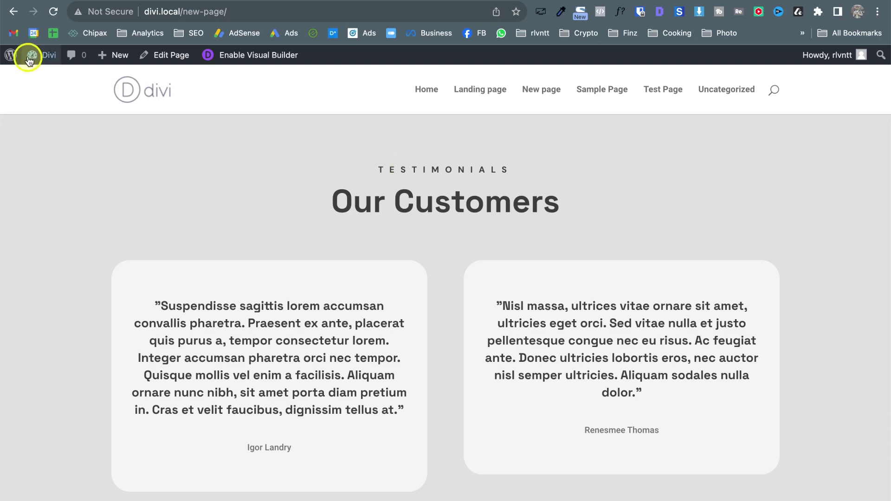
- Go from the live New page to the WordPress Dashboard and enter the Divi admin section
mouse_move(34, 54)
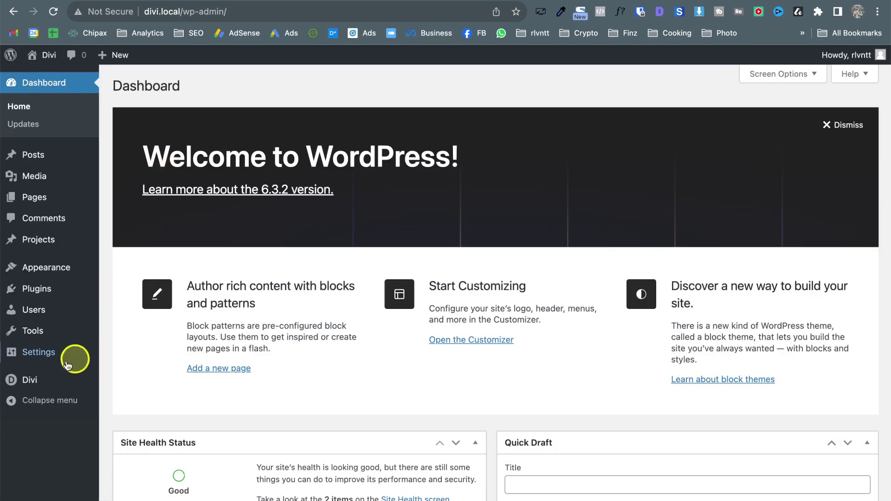
mouse_move(33, 385)
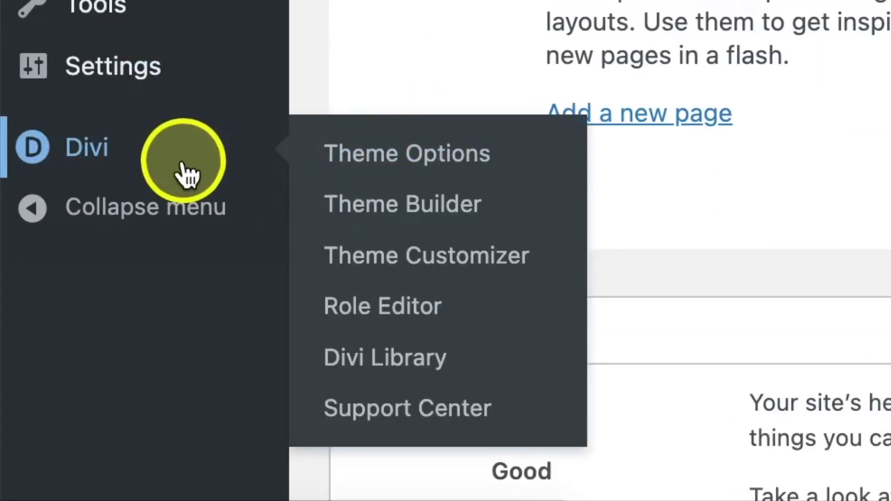
left_click(86, 167)
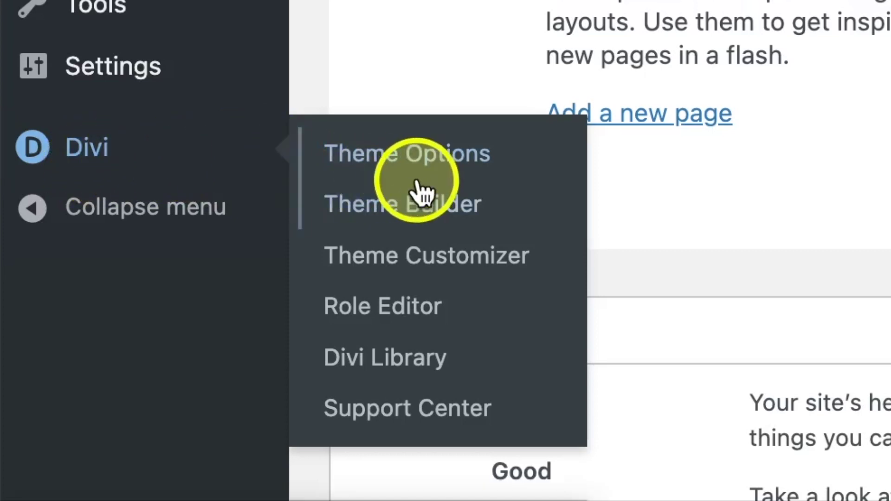
- Open the Divi Library and check that Testimonials Global is listed as global beside Testimonials Section
left_click(464, 364)
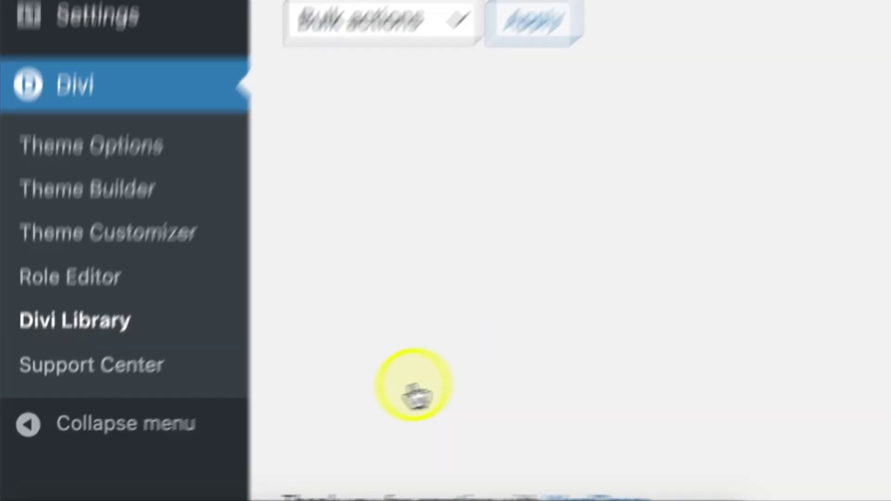